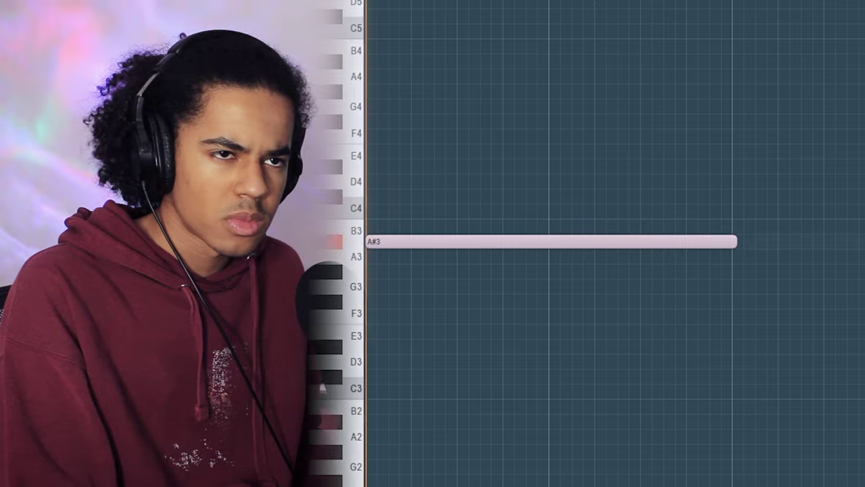
# Shorten the A#3 bass note and add an F3 bass note after it.
pyautogui.moveTo(736, 242); pyautogui.dragTo(644, 241)
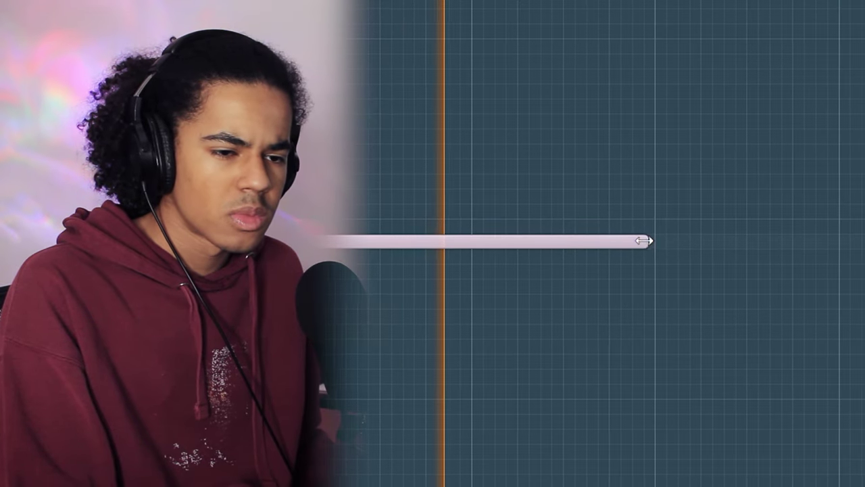
pyautogui.click(632, 315)
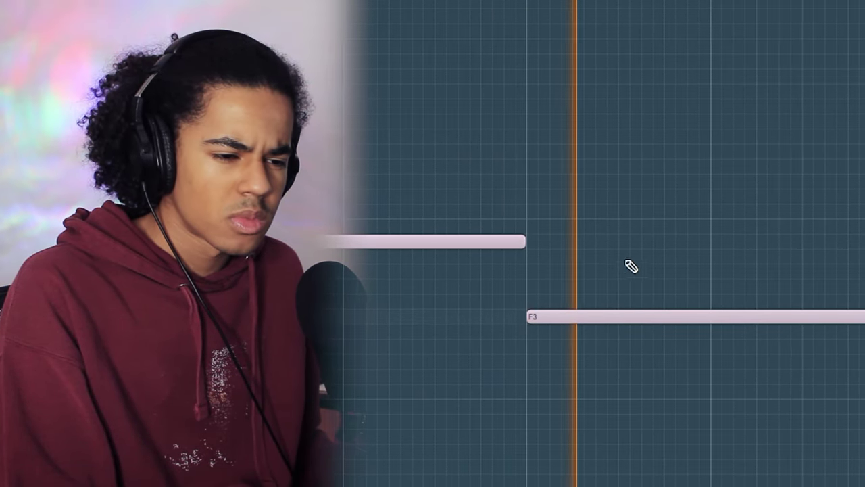
pyautogui.hotkey('ctrl', 'a')
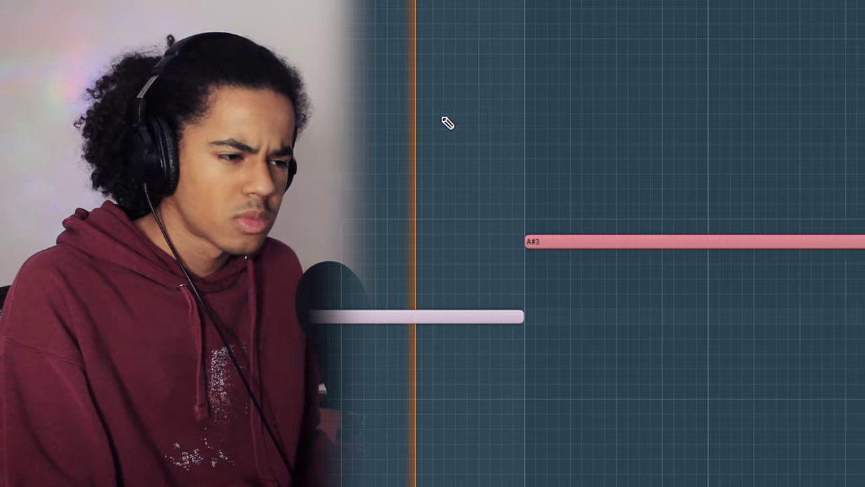
pyautogui.click(426, 236)
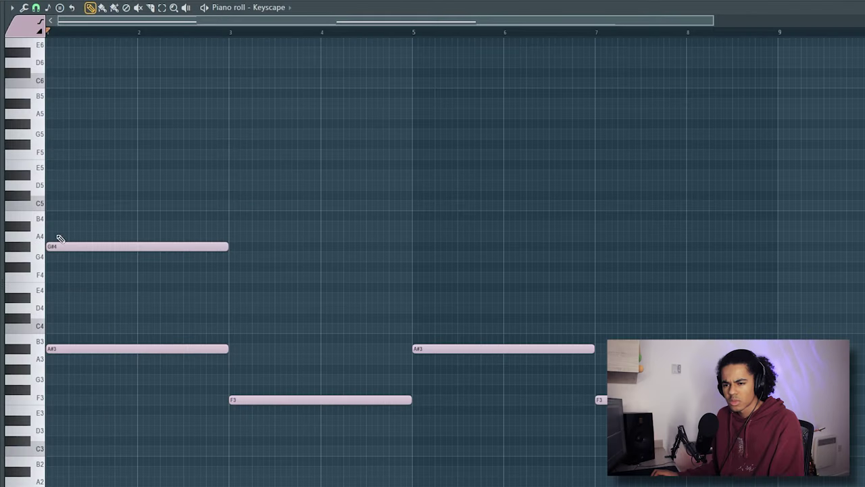
# Add a C5 note to the chord across bars 1–3 and play it back.
pyautogui.click(53, 226)
pyautogui.moveTo(48, 215); pyautogui.dragTo(39, 201)
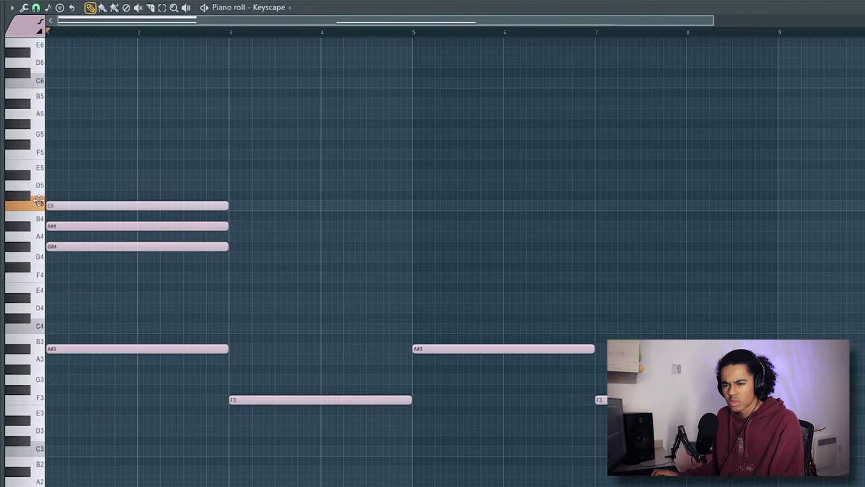
pyautogui.press('space')
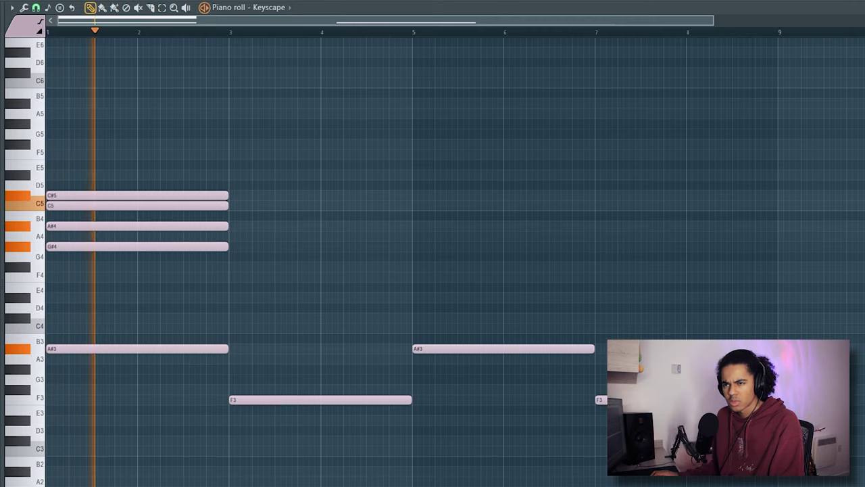
pyautogui.press('space')
# Check the note velocities of the chord and bass notes during playback.
pyautogui.moveTo(90, 183); pyautogui.dragTo(743, 483)
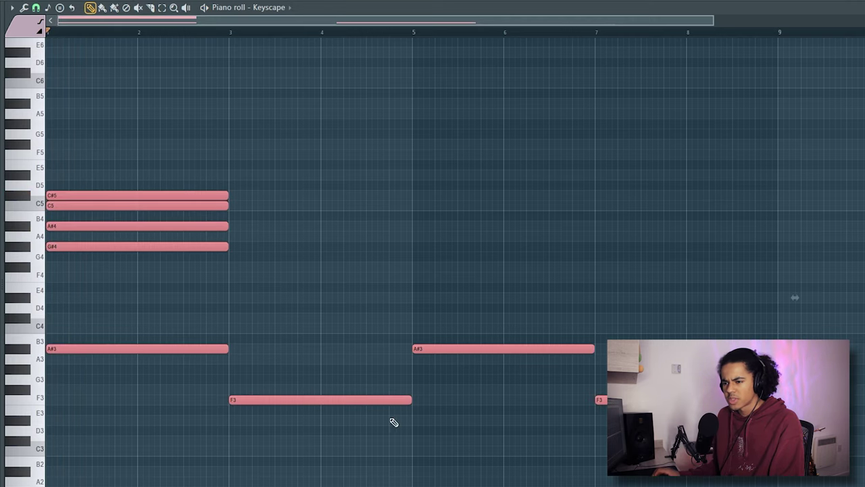
pyautogui.moveTo(399, 483); pyautogui.dragTo(456, 263)
pyautogui.hotkey('ctrl', 'a')
pyautogui.press('space')
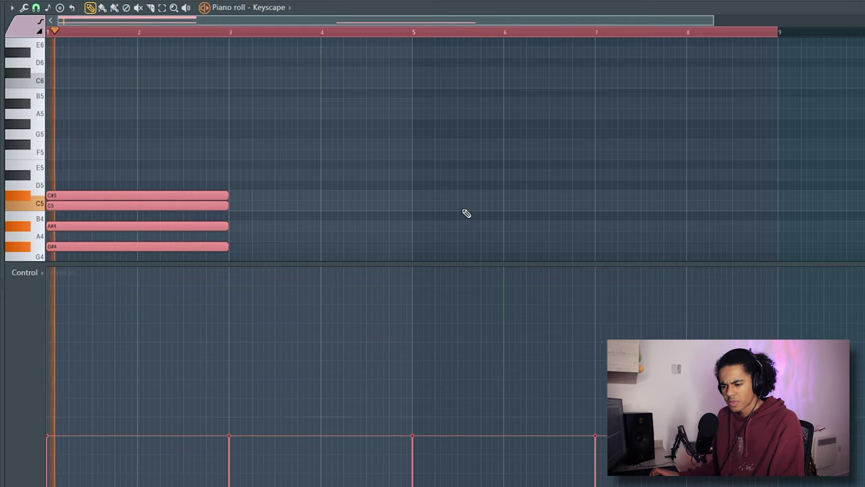
pyautogui.hotkey('ctrl', 'd')
pyautogui.moveTo(455, 263); pyautogui.dragTo(461, 476)
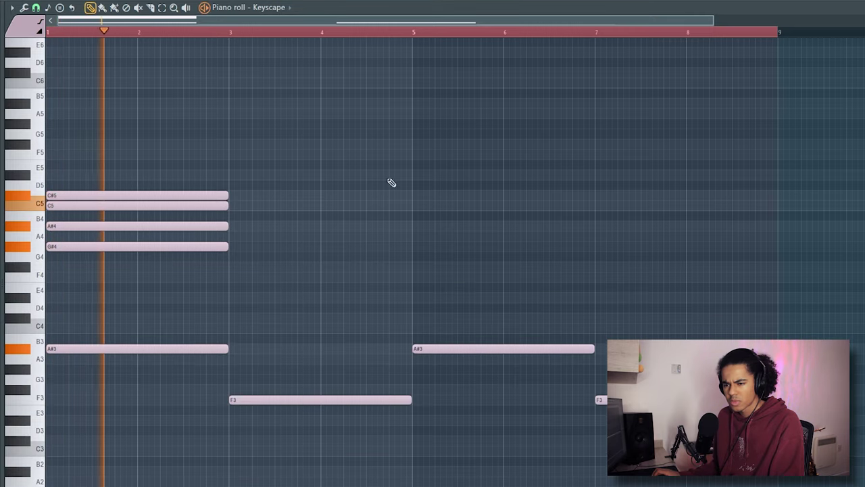
pyautogui.press('space')
# Add G#5 and C6 notes on top of the chord over bars 1–3.
pyautogui.click(60, 155)
pyautogui.moveTo(37, 157); pyautogui.dragTo(34, 77)
pyautogui.press('space')
pyautogui.scroll(3, 176, 167)
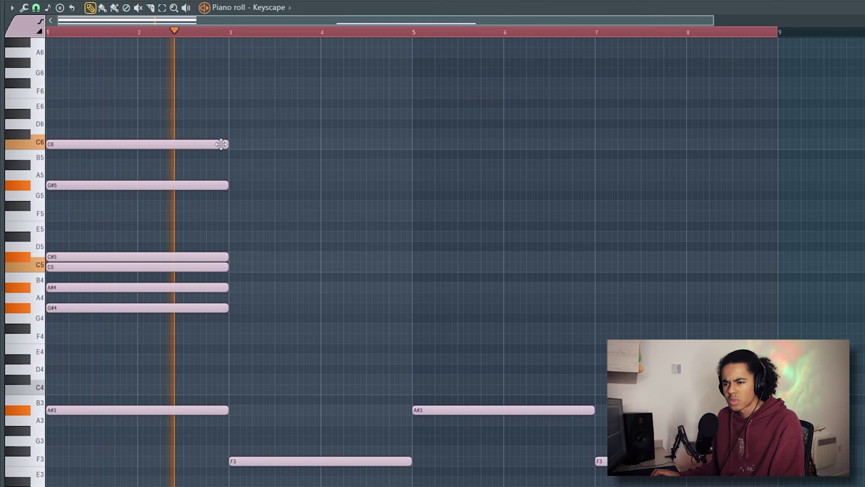
# Place a G5 note at bar 3 for the second chord and play the progression.
pyautogui.press('space')
pyautogui.moveTo(232, 167); pyautogui.dragTo(227, 317)
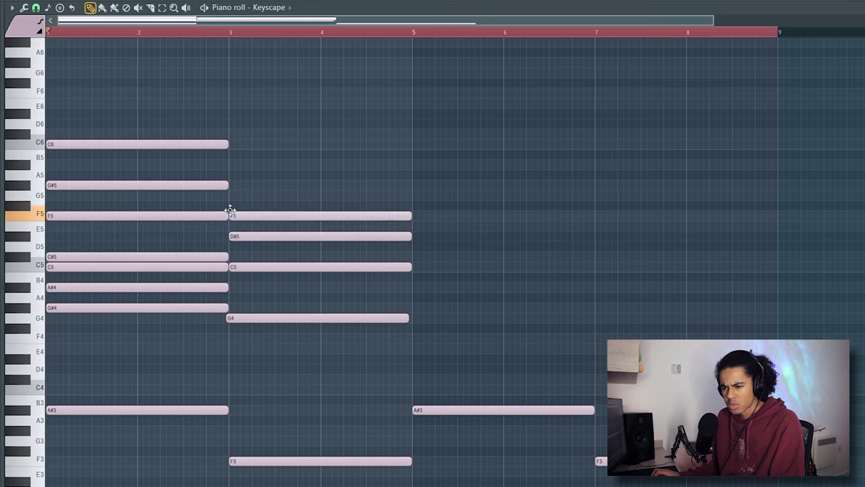
pyautogui.moveTo(227, 191); pyautogui.dragTo(227, 200)
pyautogui.press('space')
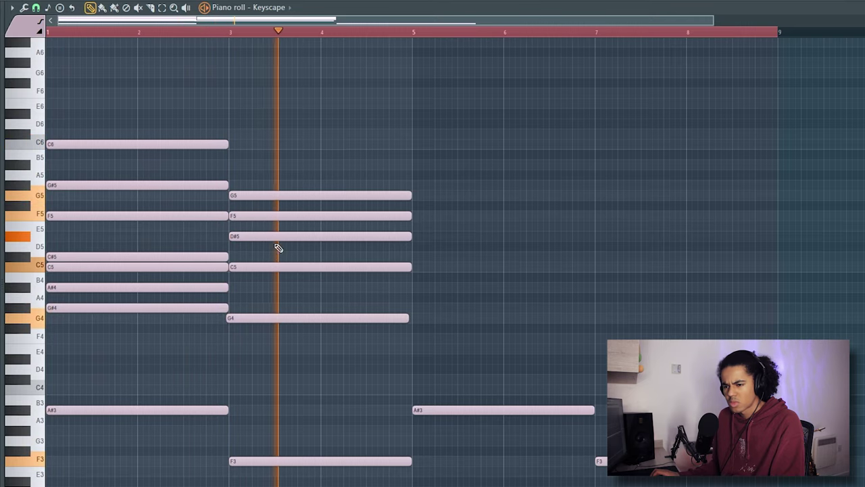
# Align the G4 note to bar 3 and shorten the second chord's upper notes.
pyautogui.moveTo(244, 320); pyautogui.dragTo(246, 322)
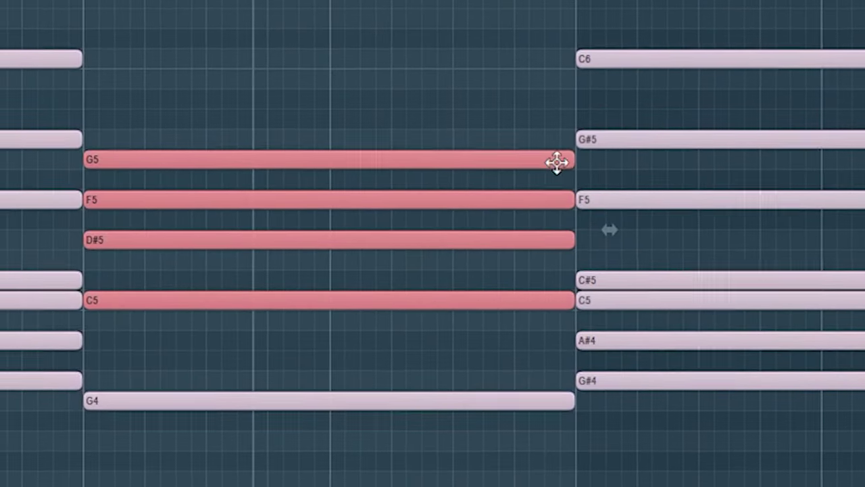
pyautogui.moveTo(541, 161); pyautogui.dragTo(474, 162)
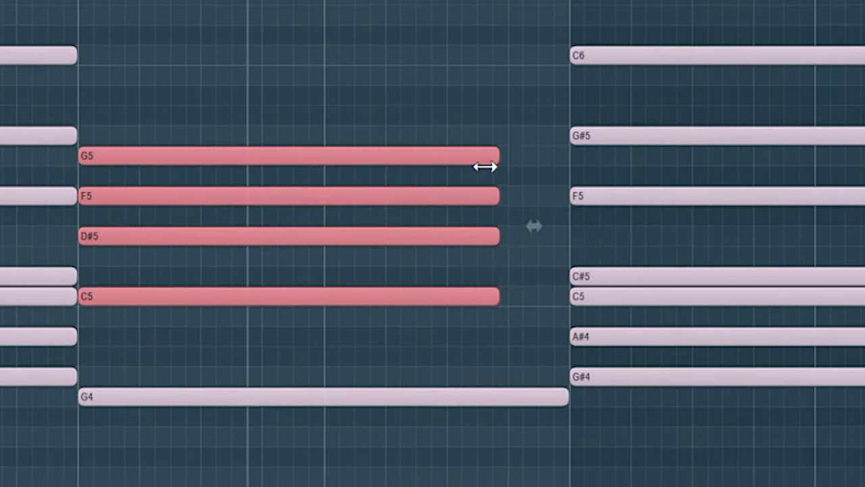
pyautogui.click(311, 286)
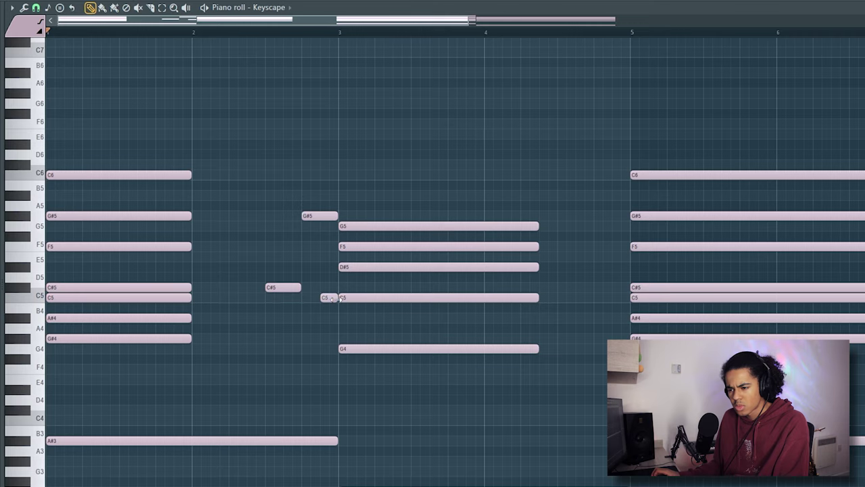
# Lengthen the first chord's G#4, A#4, C5, F5, G#5 and C6 notes to bar 3.
pyautogui.press('space')
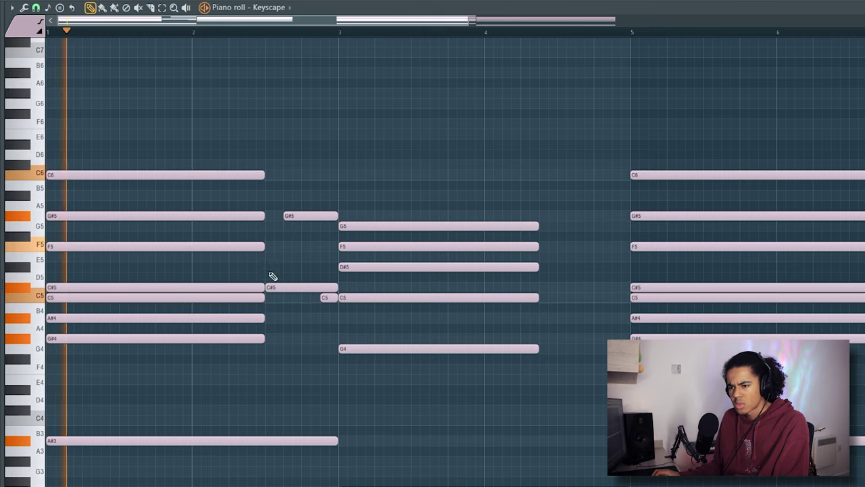
pyautogui.moveTo(277, 288); pyautogui.dragTo(338, 326)
pyautogui.moveTo(259, 120); pyautogui.dragTo(263, 251)
pyautogui.moveTo(263, 205); pyautogui.dragTo(338, 174)
pyautogui.click(312, 144)
pyautogui.moveTo(283, 246); pyautogui.dragTo(336, 248)
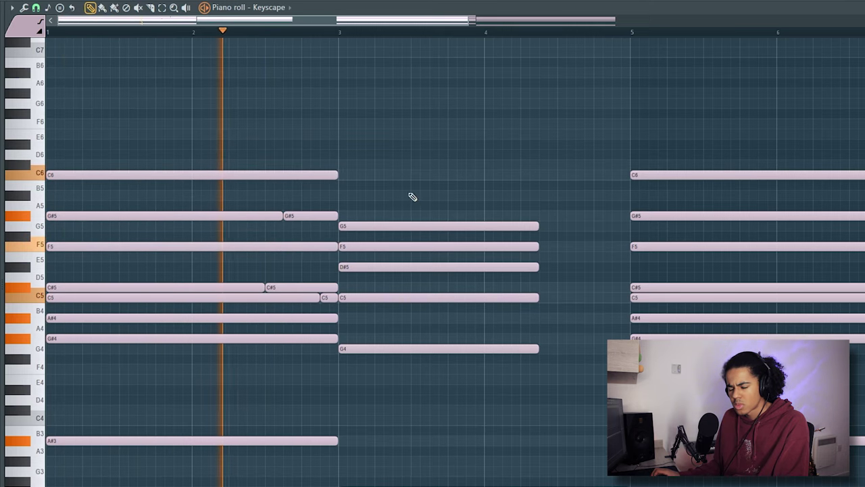
# Add a short C5 passing note just before bar 3.
pyautogui.press('space')
pyautogui.hscroll(2, 473, 236)
pyautogui.click(511, 298)
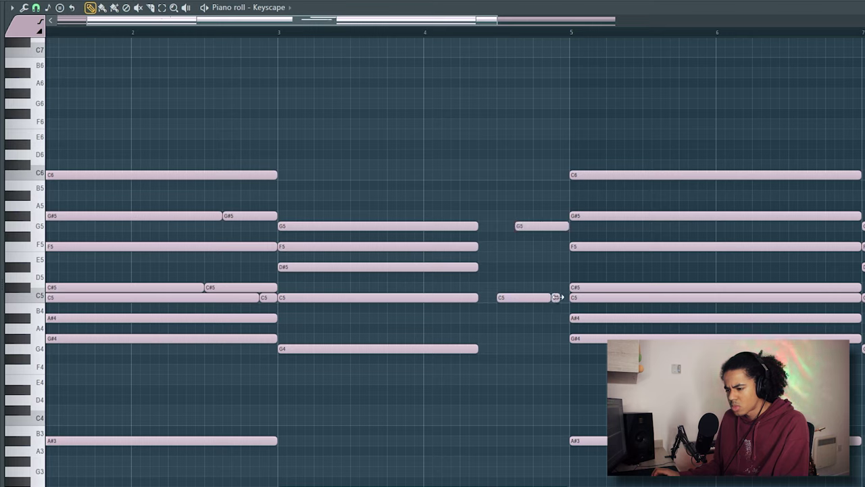
# Extend the second chord's D#5, F5, G4 and G5 notes toward bar 5, replaying from bar 3.
pyautogui.click(453, 299)
pyautogui.press('space')
pyautogui.moveTo(493, 289); pyautogui.dragTo(512, 203)
pyautogui.moveTo(504, 235); pyautogui.dragTo(574, 252)
pyautogui.click(529, 358)
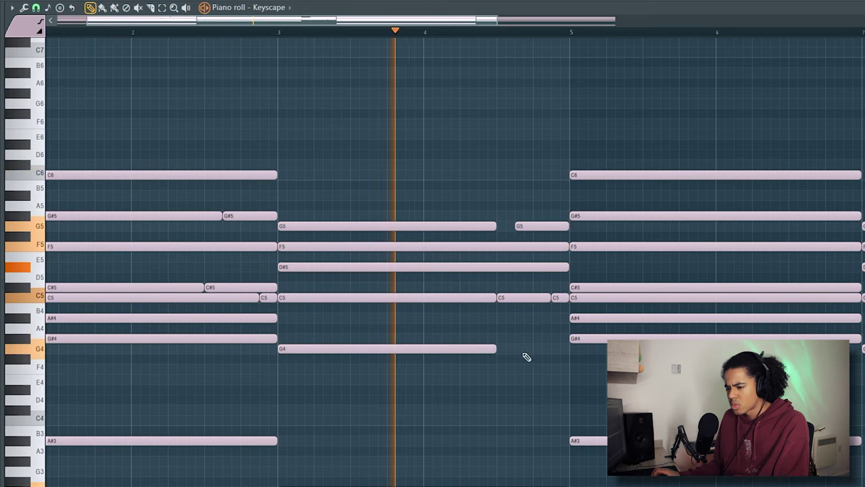
pyautogui.moveTo(496, 349); pyautogui.dragTo(569, 350)
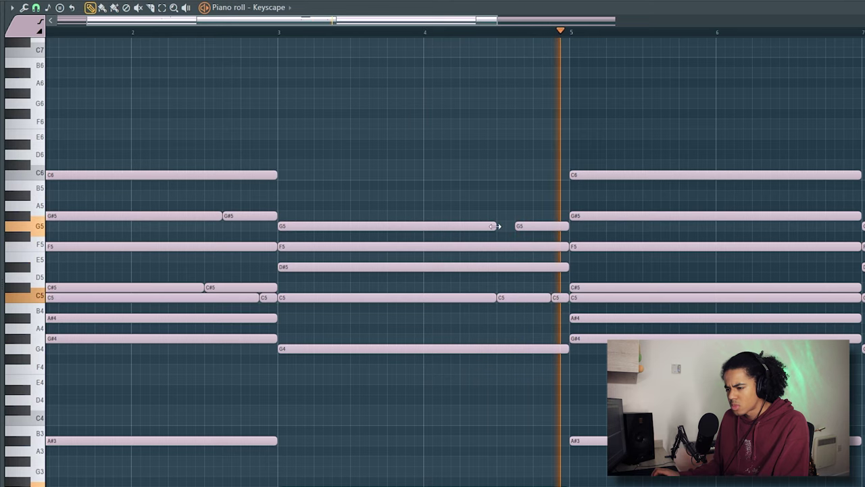
pyautogui.moveTo(497, 226); pyautogui.dragTo(513, 228)
pyautogui.click(284, 32)
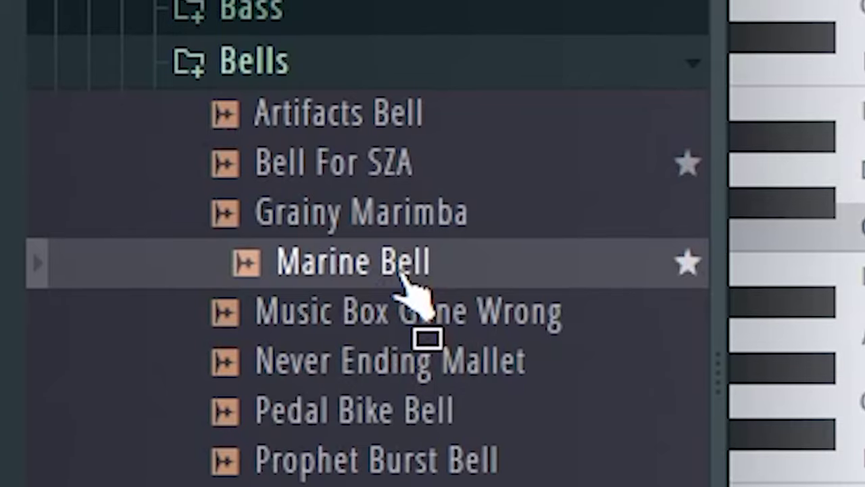
# Audition the bell presets and load Bell For SZA into the channel rack.
pyautogui.click(406, 318)
pyautogui.moveTo(403, 393); pyautogui.dragTo(376, 201)
pyautogui.moveTo(382, 253); pyautogui.dragTo(380, 258)
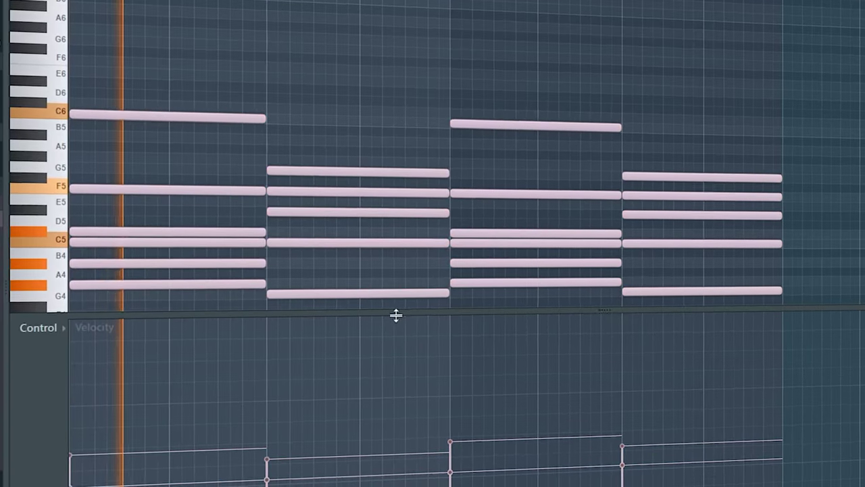
# Collapse the velocity pane so all chord notes are visible.
pyautogui.moveTo(396, 315); pyautogui.dragTo(396, 483)
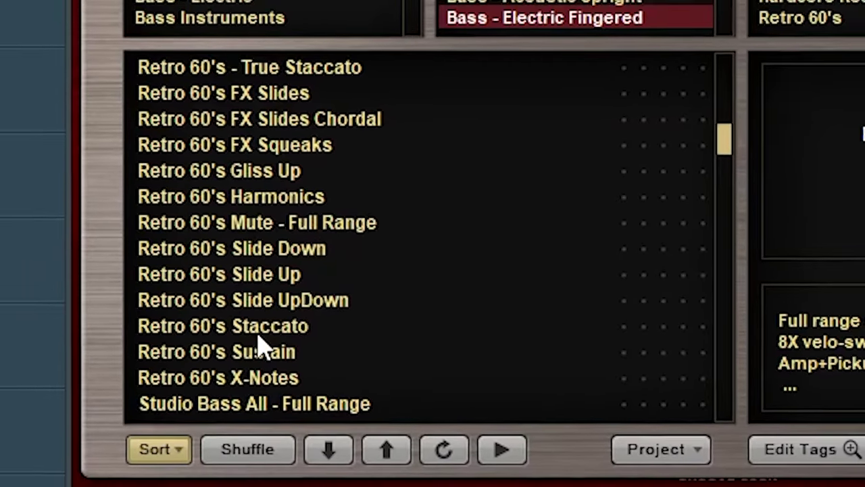
# Choose the Retro 60's Staccato patch for the bass instrument.
pyautogui.click(258, 336)
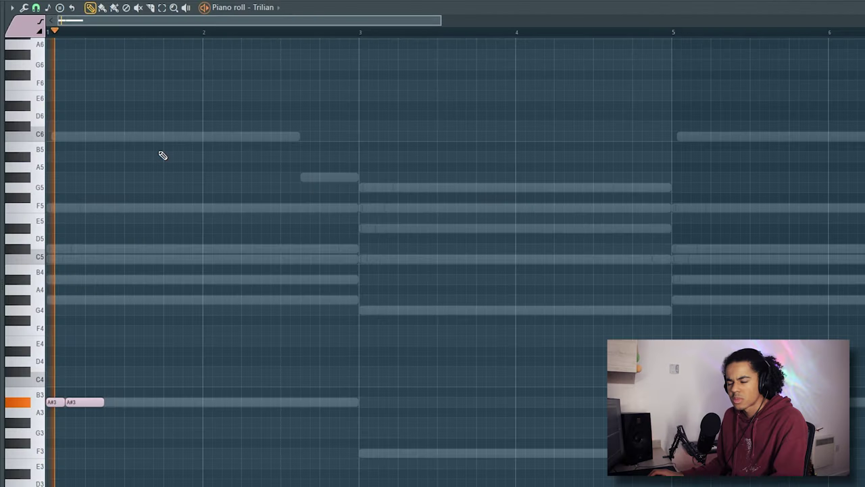
pyautogui.scroll(-3, 162, 292)
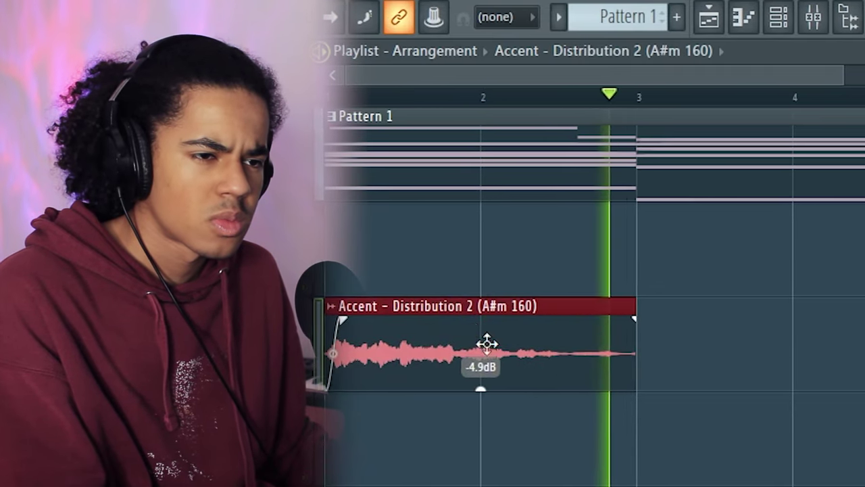
# Give the Accent (Pluck Dreams 88 B Maj) clip a fade-in and lower its volume to -1.9dB.
pyautogui.scroll(-2, 711, 109)
pyautogui.scroll(-1, 711, 108)
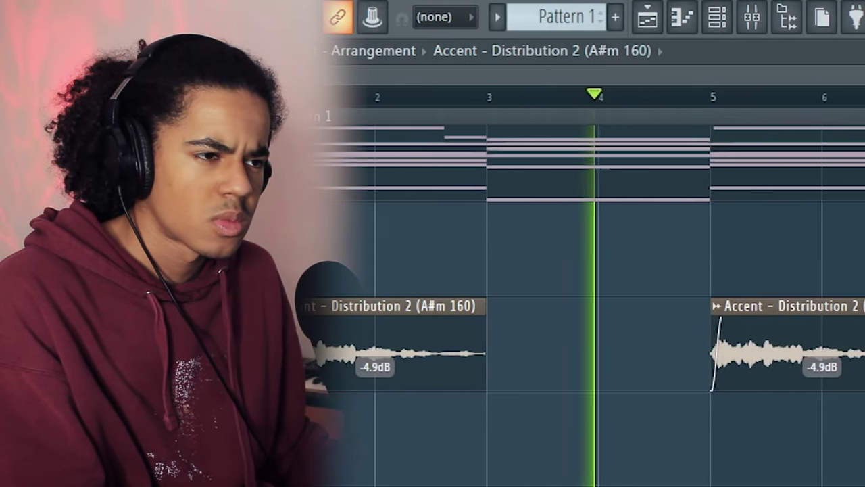
pyautogui.hscroll(4, 811, 97)
pyautogui.scroll(-3, 790, 107)
pyautogui.scroll(-2, 599, 97)
pyautogui.scroll(3, 380, 102)
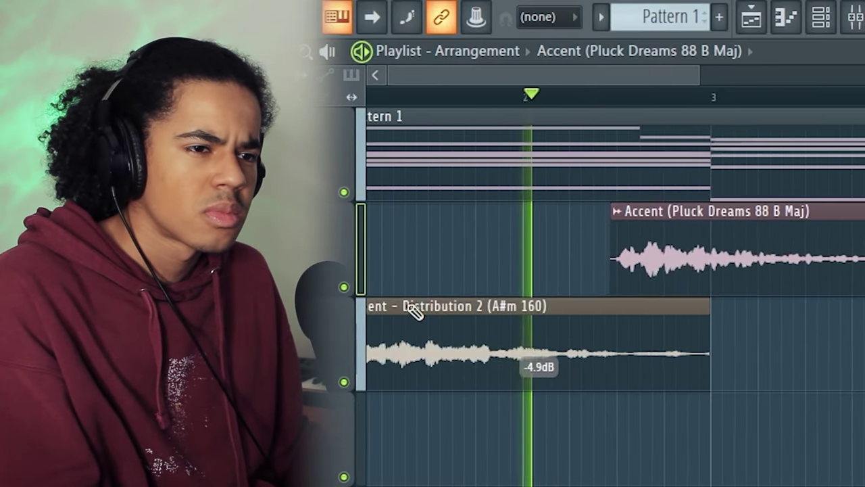
pyautogui.moveTo(612, 233); pyautogui.dragTo(627, 233)
pyautogui.moveTo(766, 294); pyautogui.dragTo(732, 309)
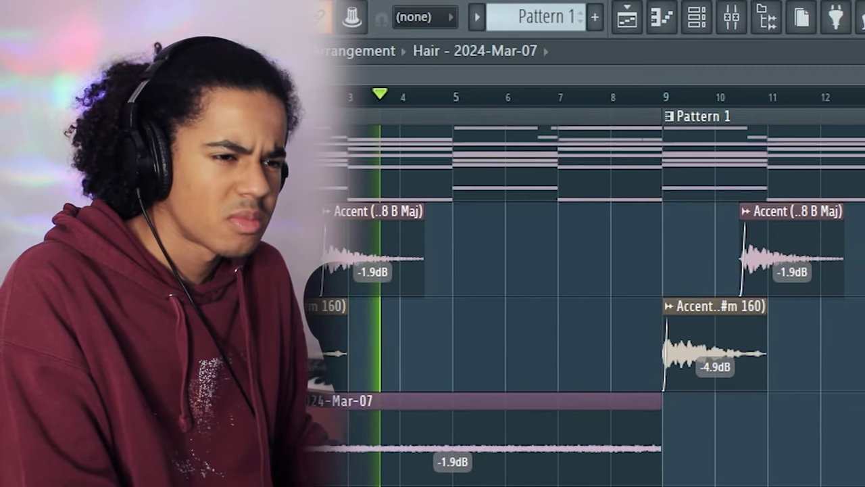
# Duplicate the Hair - 2024-Mar-07 clip so it continues from bar 9.
pyautogui.click(481, 456)
pyautogui.hotkey('ctrl', 'b')
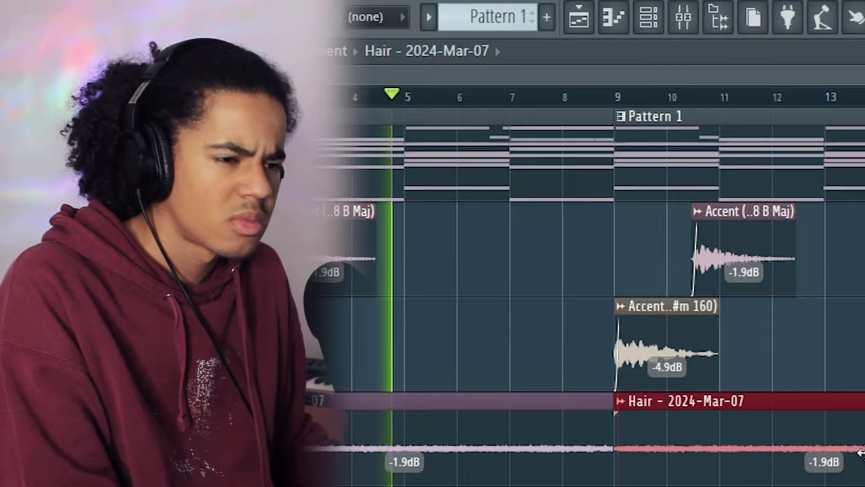